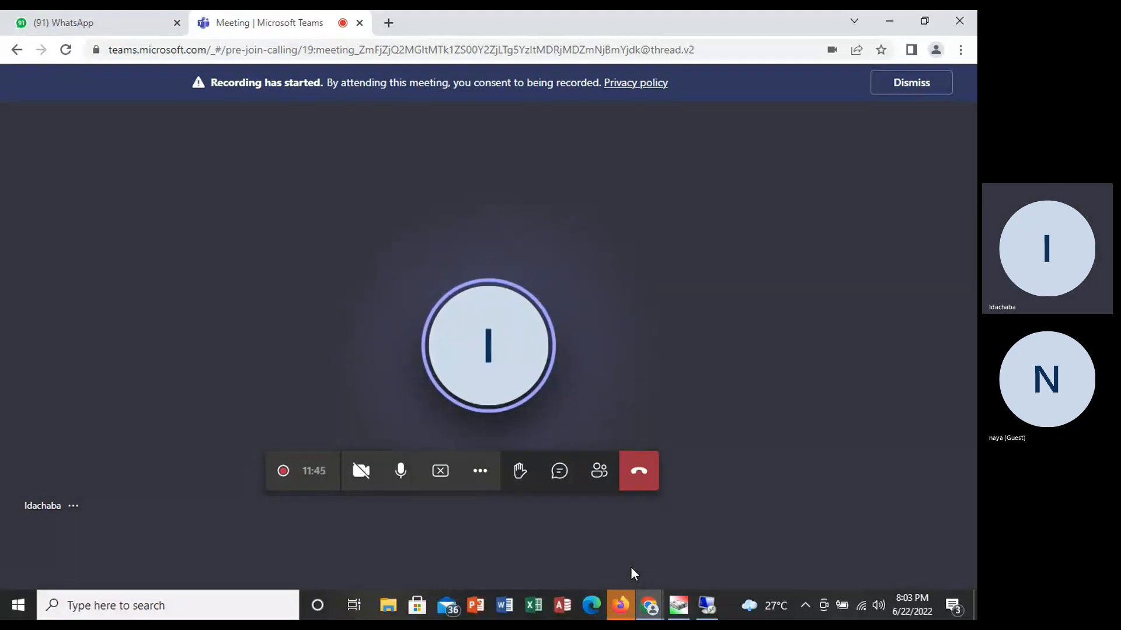
- Switch to the 104.41.136.18 Remote Desktop session and bring up Server Manager
{"action": "left_click", "coordinate": [716, 601]}
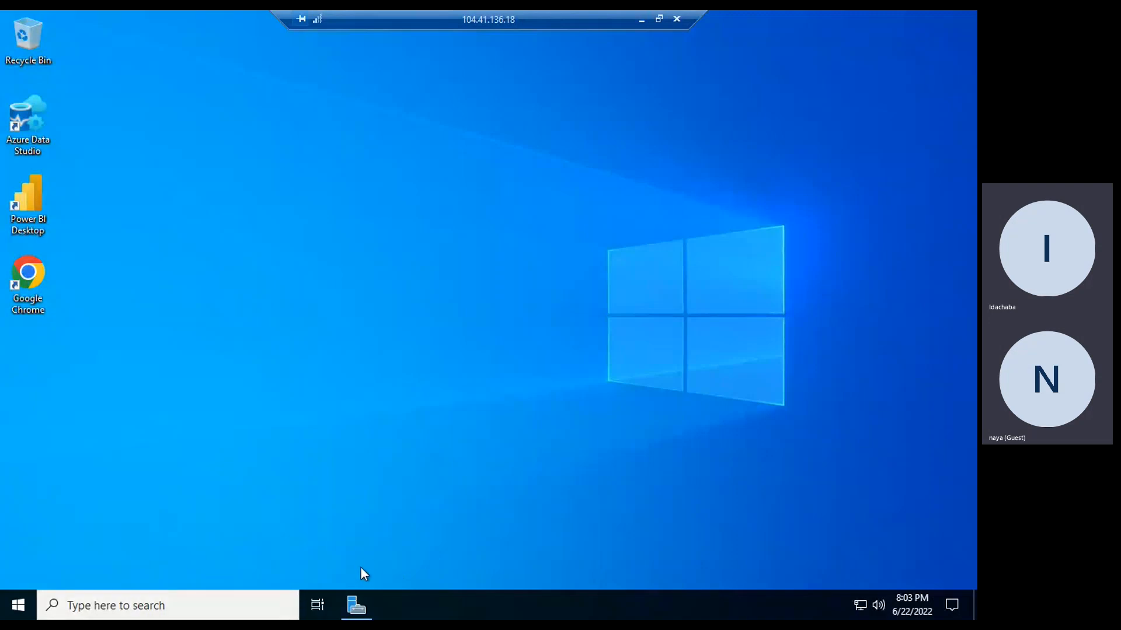
{"action": "left_click", "coordinate": [357, 610]}
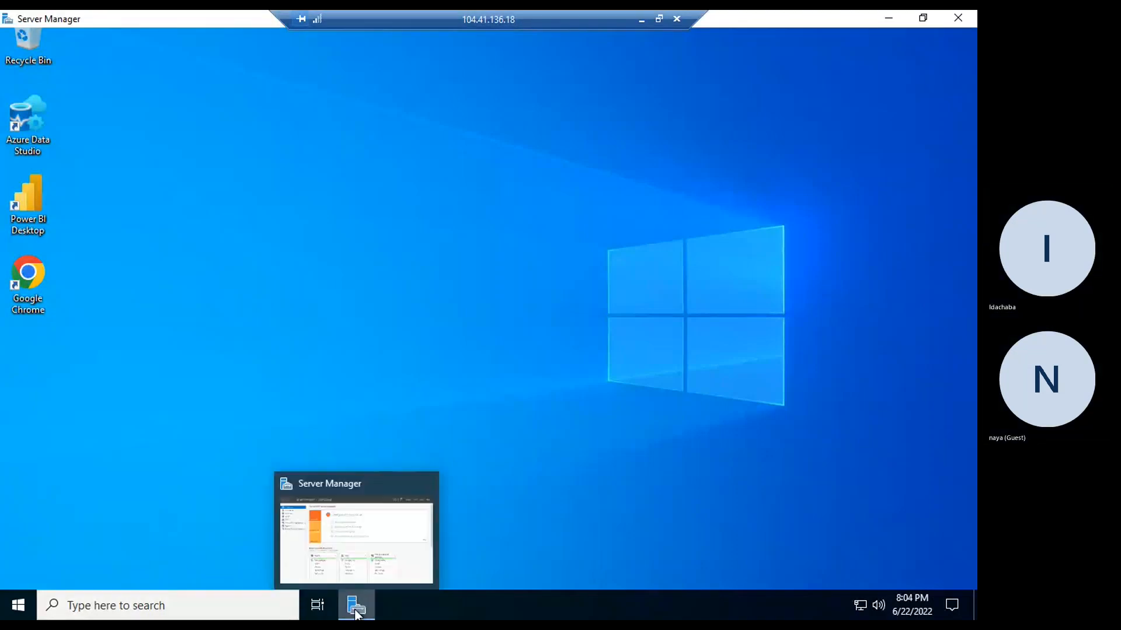
{"action": "left_click", "coordinate": [357, 610]}
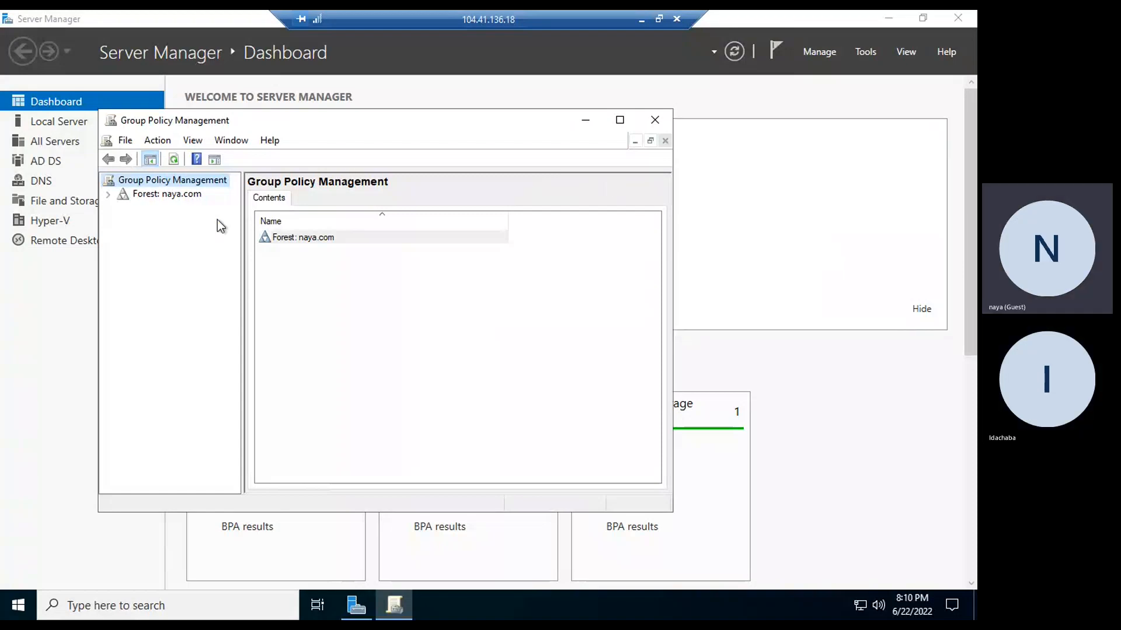
- Maximize Group Policy Management and expand the naya.com forest and its Domains node down to the contents of the naya.com domain
{"action": "left_click", "coordinate": [108, 195]}
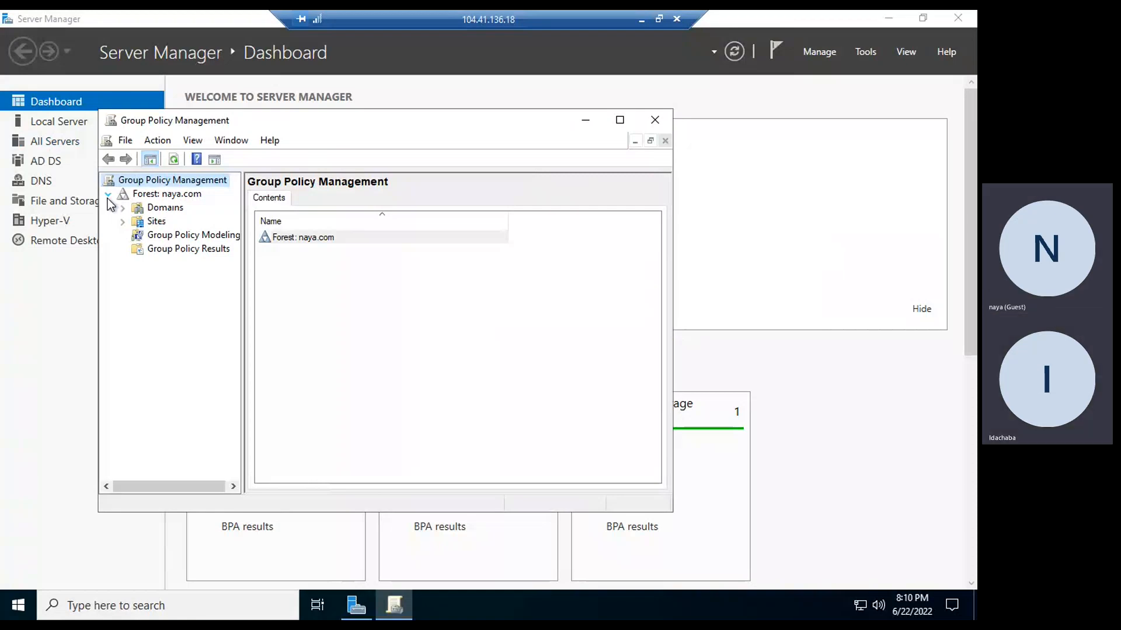
{"action": "left_click", "coordinate": [620, 121]}
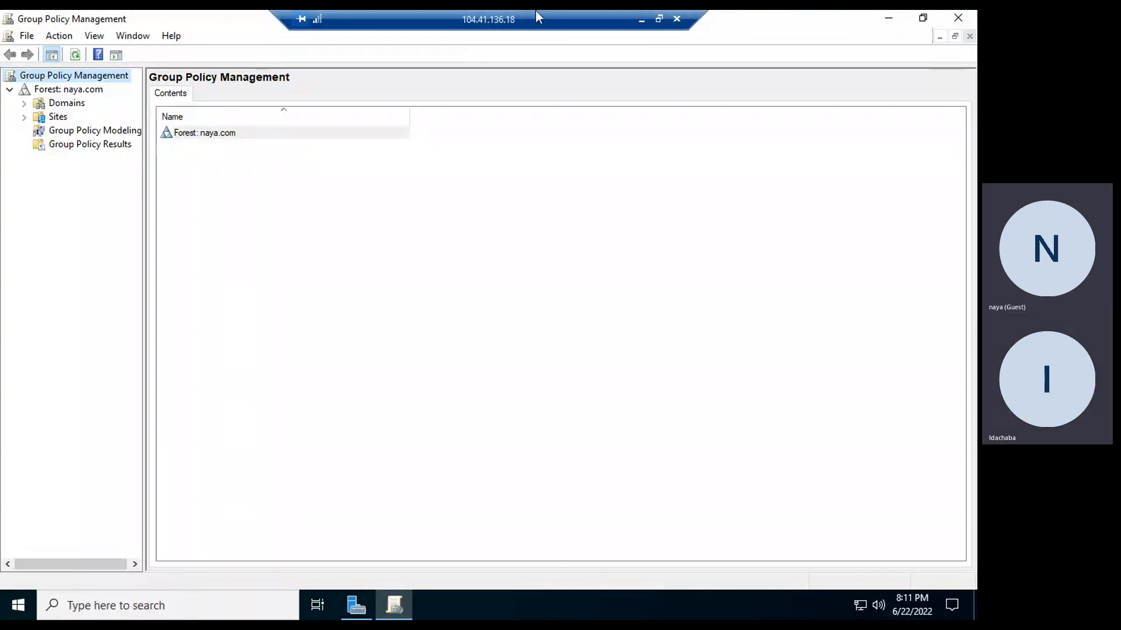
{"action": "double_click", "coordinate": [58, 104]}
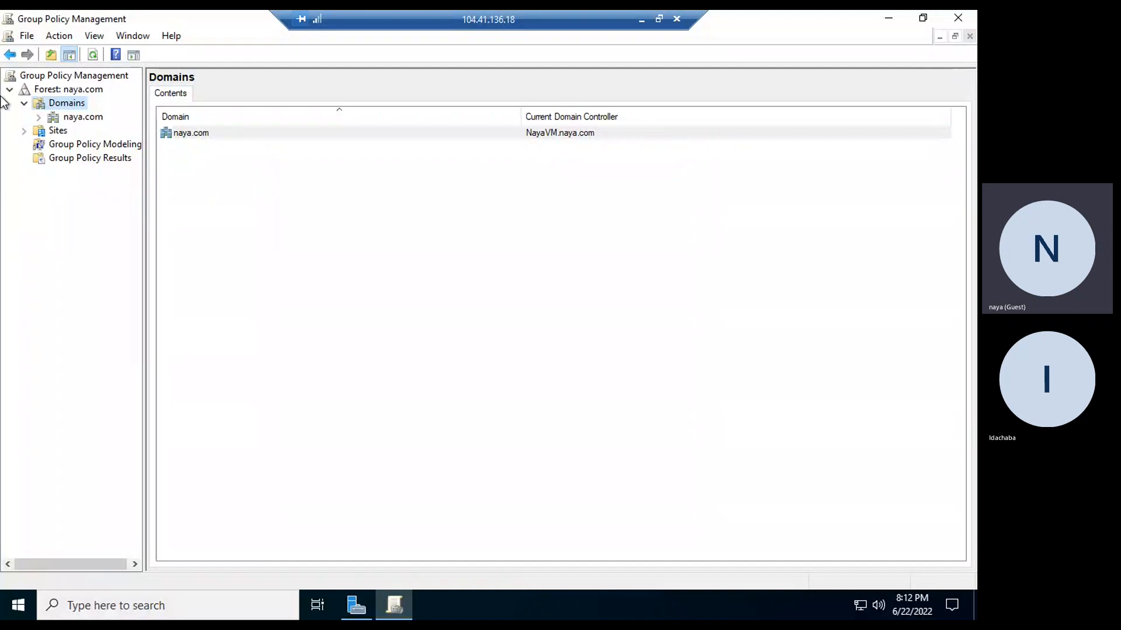
{"action": "left_click", "coordinate": [39, 118]}
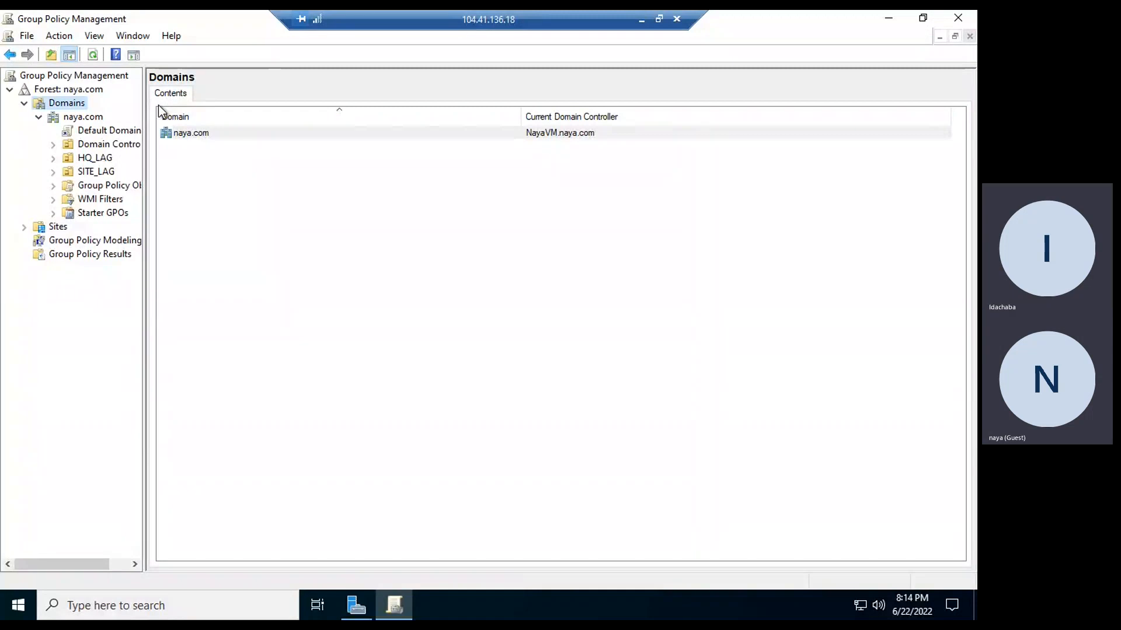
- Open the Default Domain Policy under naya.com, dismiss the GPO link message and widen the console tree to fit the full names
{"action": "key", "text": "Down"}
{"action": "key", "text": "Down"}
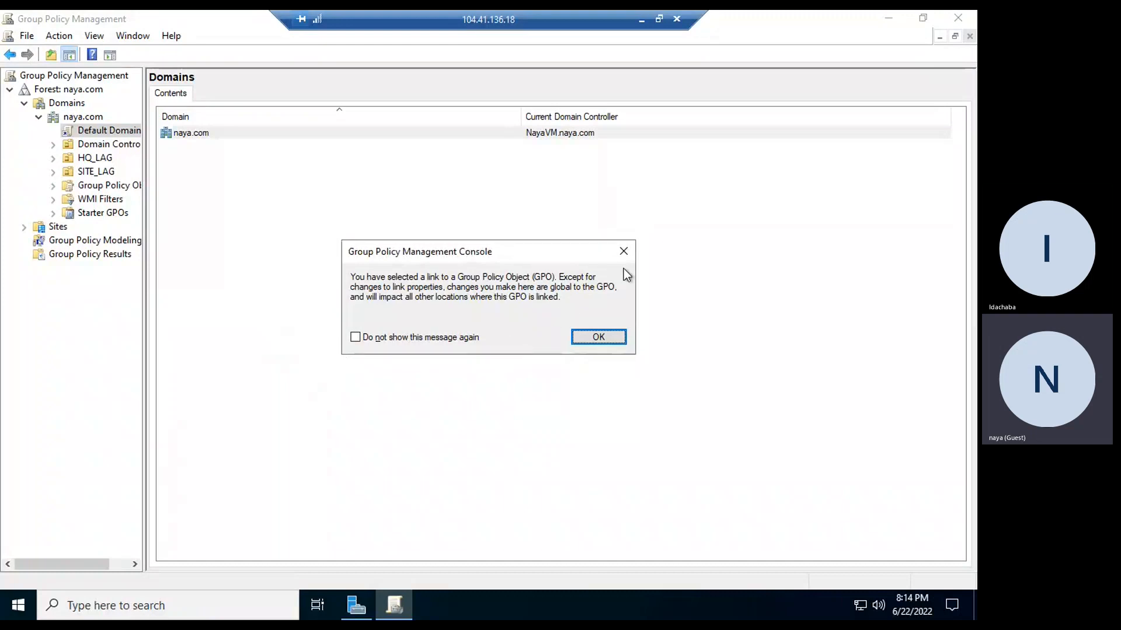
{"action": "left_click", "coordinate": [623, 250]}
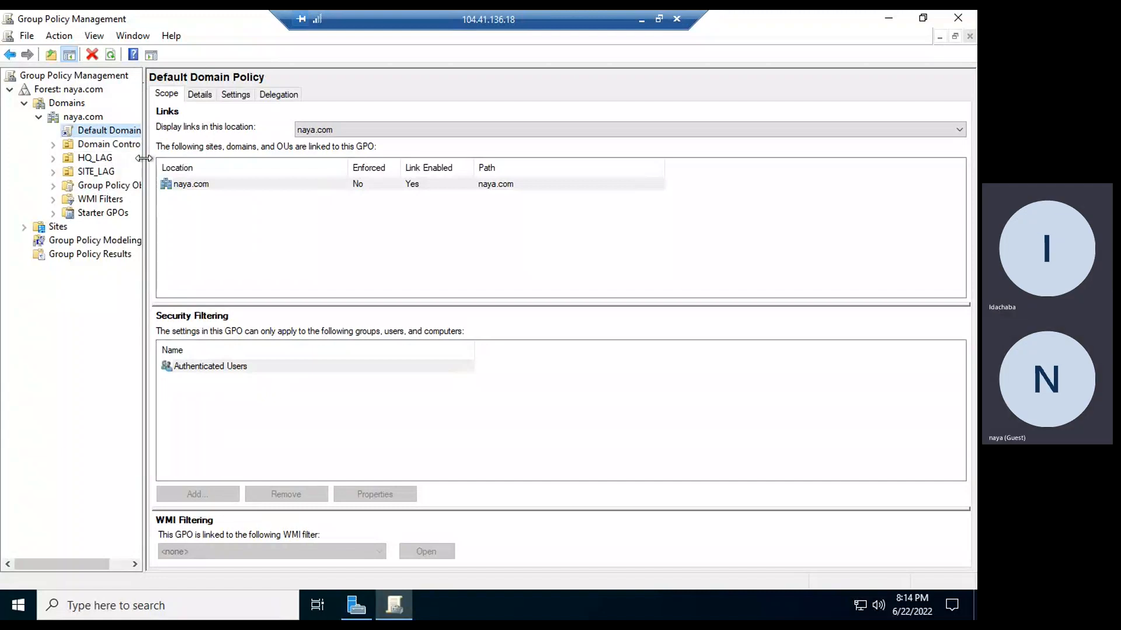
{"action": "left_click_drag", "start_coordinate": [143, 158], "coordinate": [218, 160]}
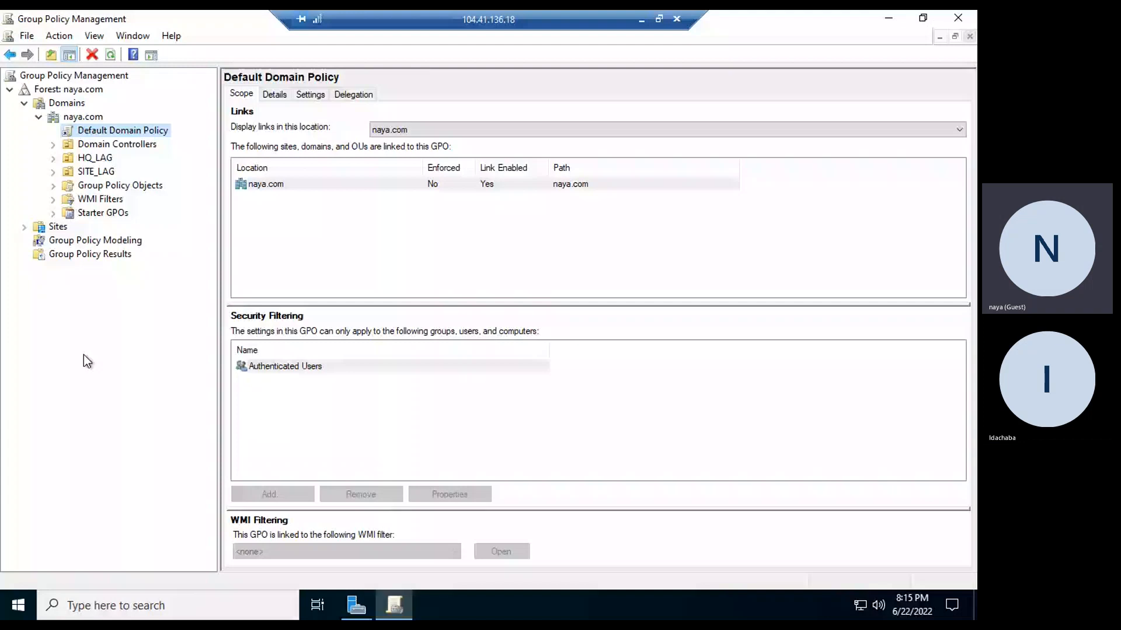
- Examine the Default Domain Policy's scope, including its naya.com link and the locations for which links can be displayed
{"action": "left_click", "coordinate": [272, 184]}
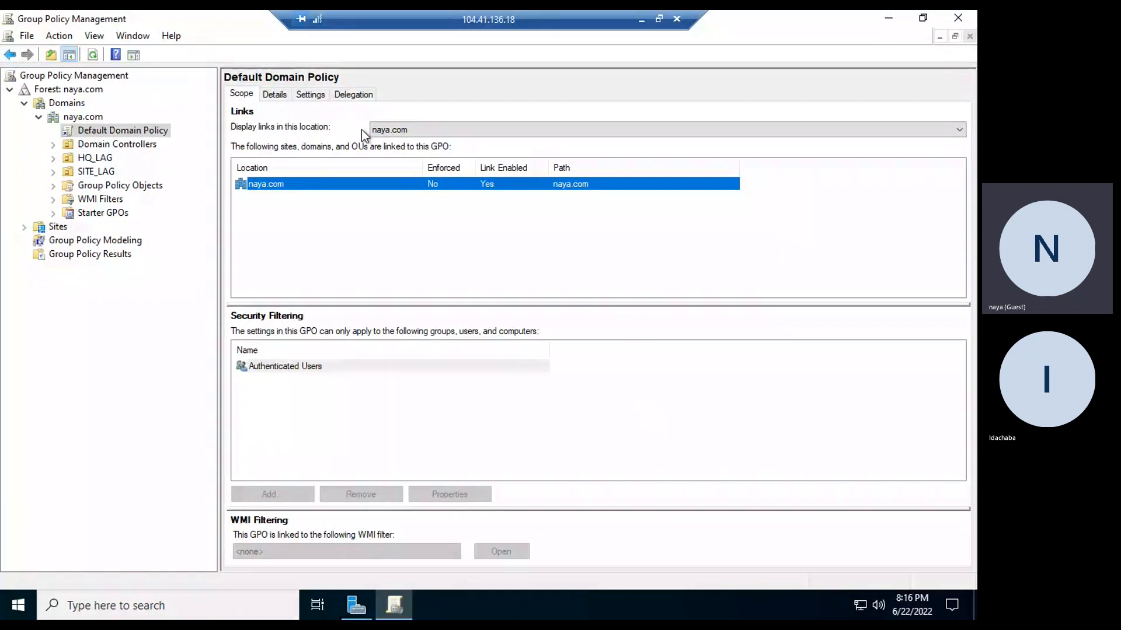
{"action": "left_click", "coordinate": [399, 129]}
{"action": "left_click", "coordinate": [401, 128]}
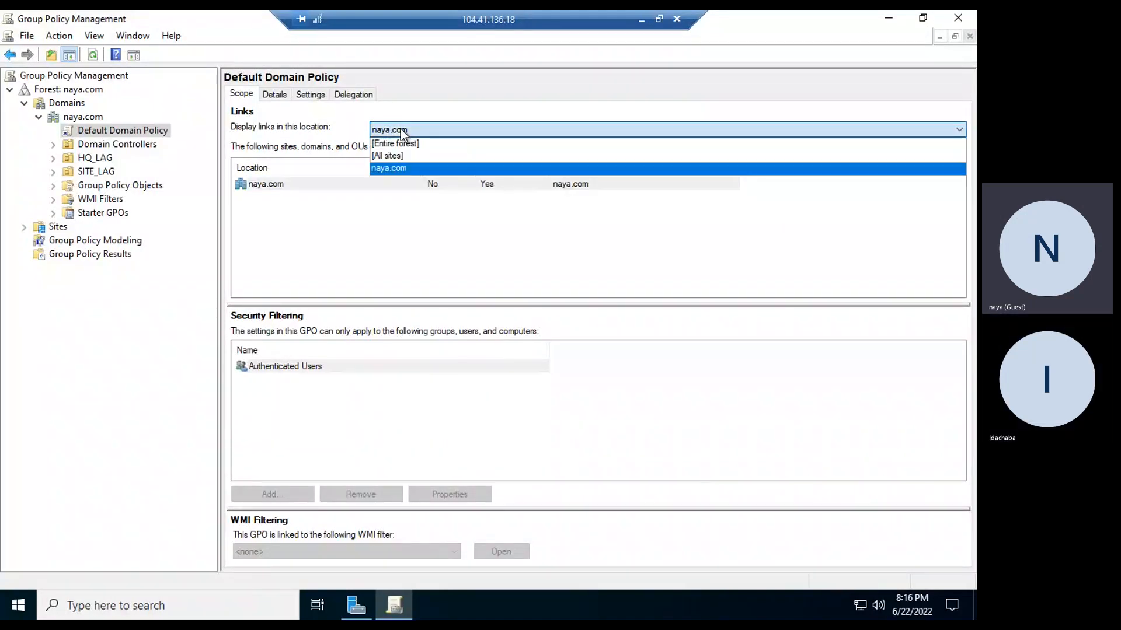
{"action": "left_click", "coordinate": [401, 129]}
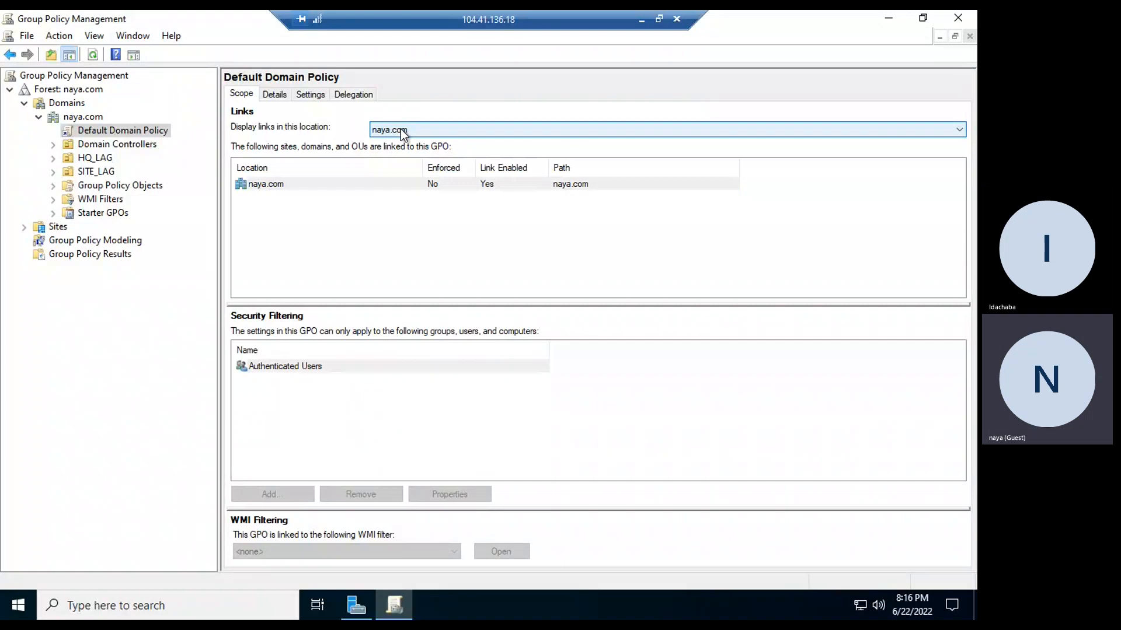
{"action": "left_click", "coordinate": [400, 128]}
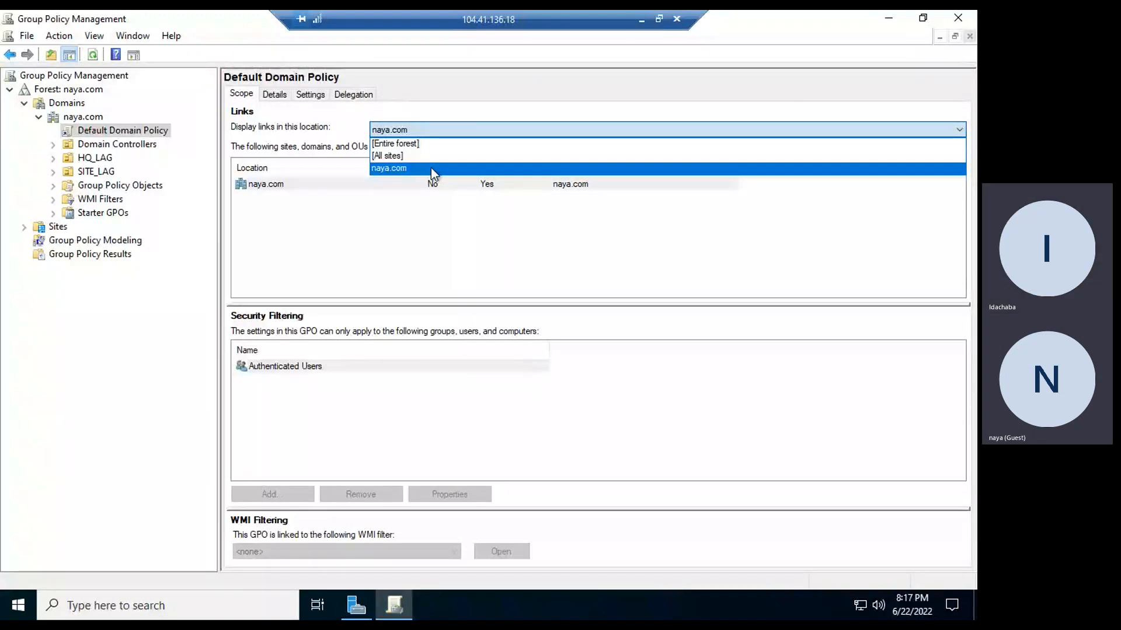
{"action": "left_click", "coordinate": [285, 101]}
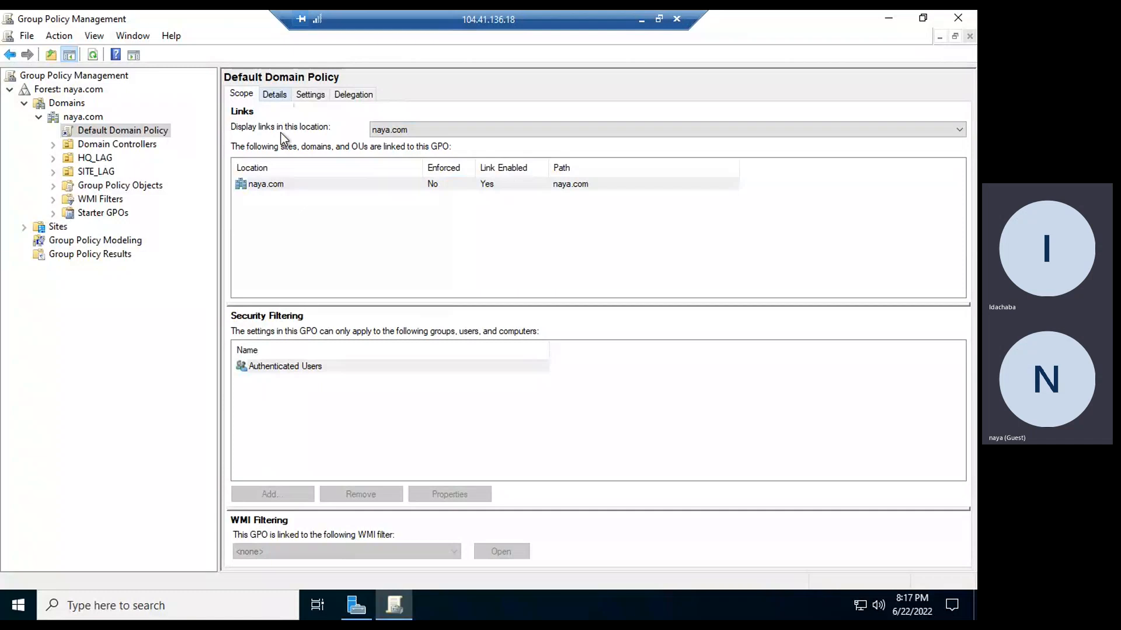
- Review the Default Domain Policy's details, its settings report and its delegated permissions
{"action": "left_click", "coordinate": [280, 95]}
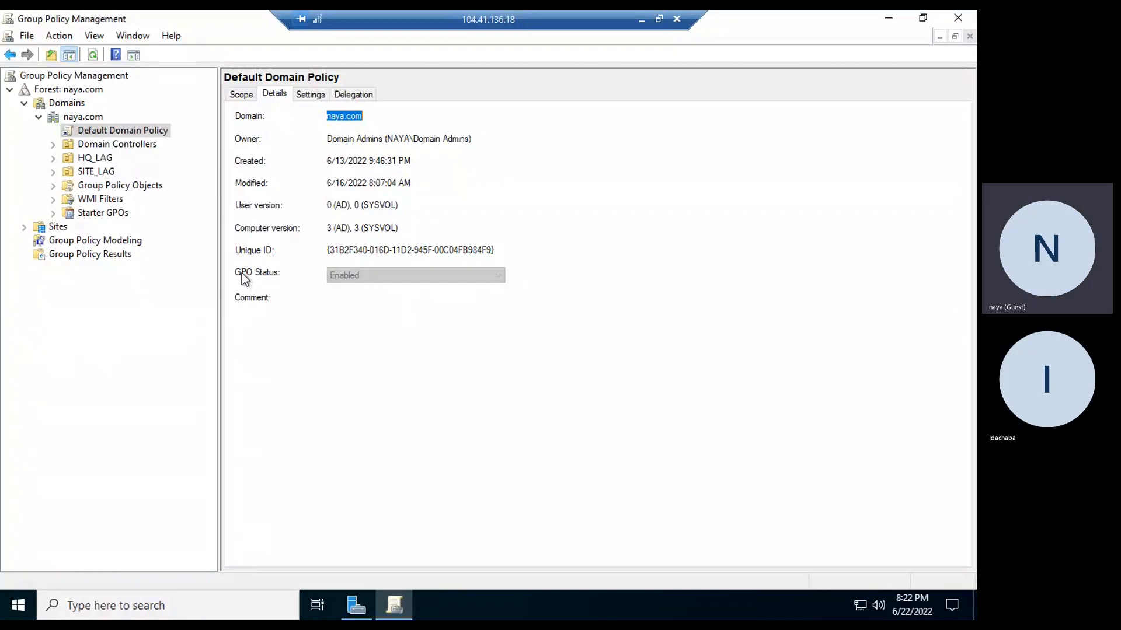
{"action": "left_click", "coordinate": [307, 93]}
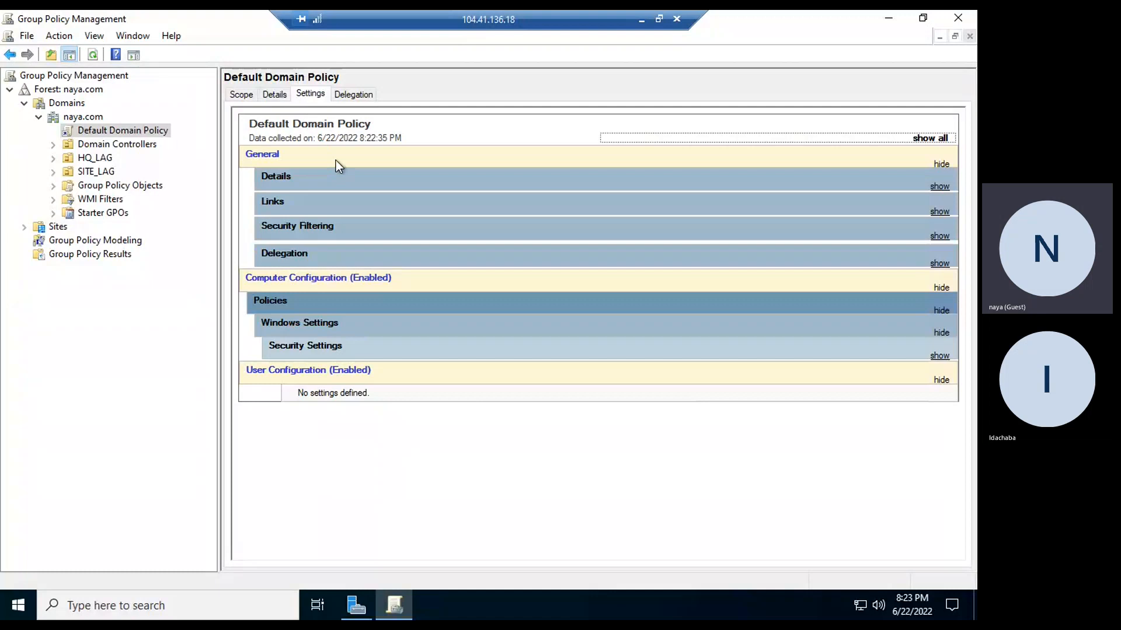
{"action": "left_click", "coordinate": [356, 95]}
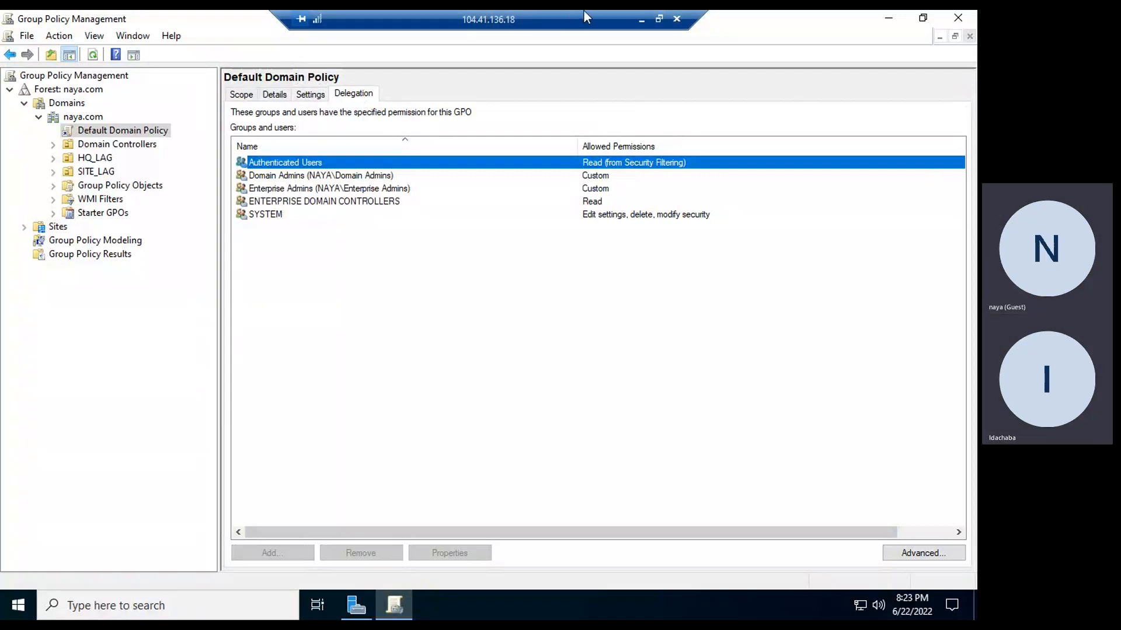
- Minimize Group Policy Management and open Active Directory Users and Computers from Server Manager
{"action": "left_click", "coordinate": [890, 18]}
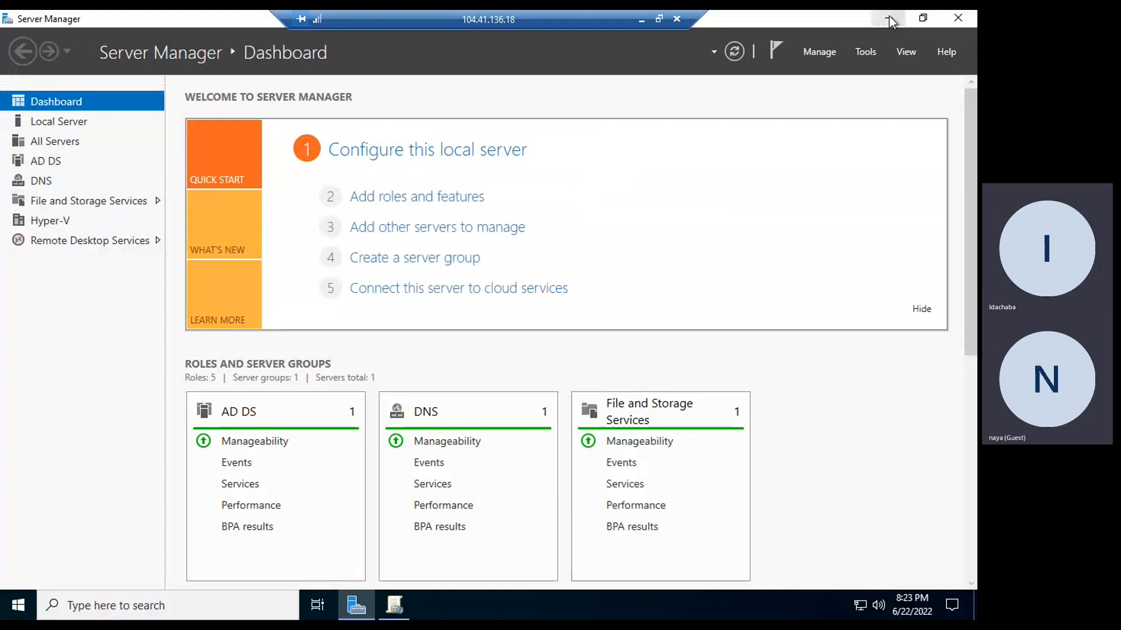
{"action": "left_click", "coordinate": [865, 53]}
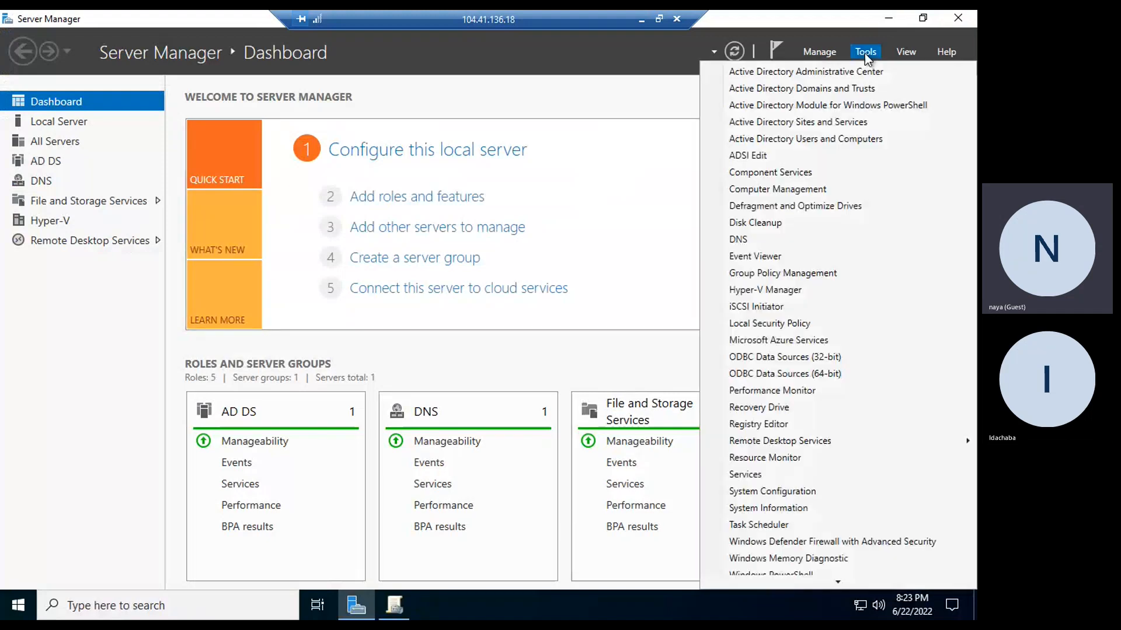
{"action": "left_click", "coordinate": [843, 135]}
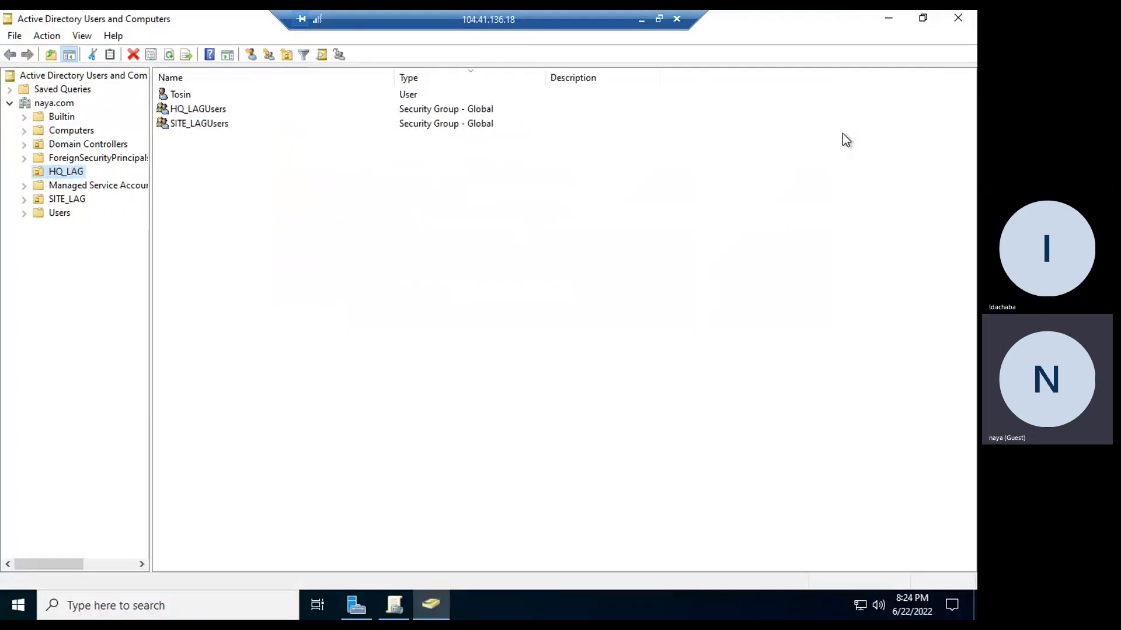
- Open the properties of the user in HQ_LAG and inspect the account's permitted logon computers and logon hours
{"action": "left_click", "coordinate": [189, 100]}
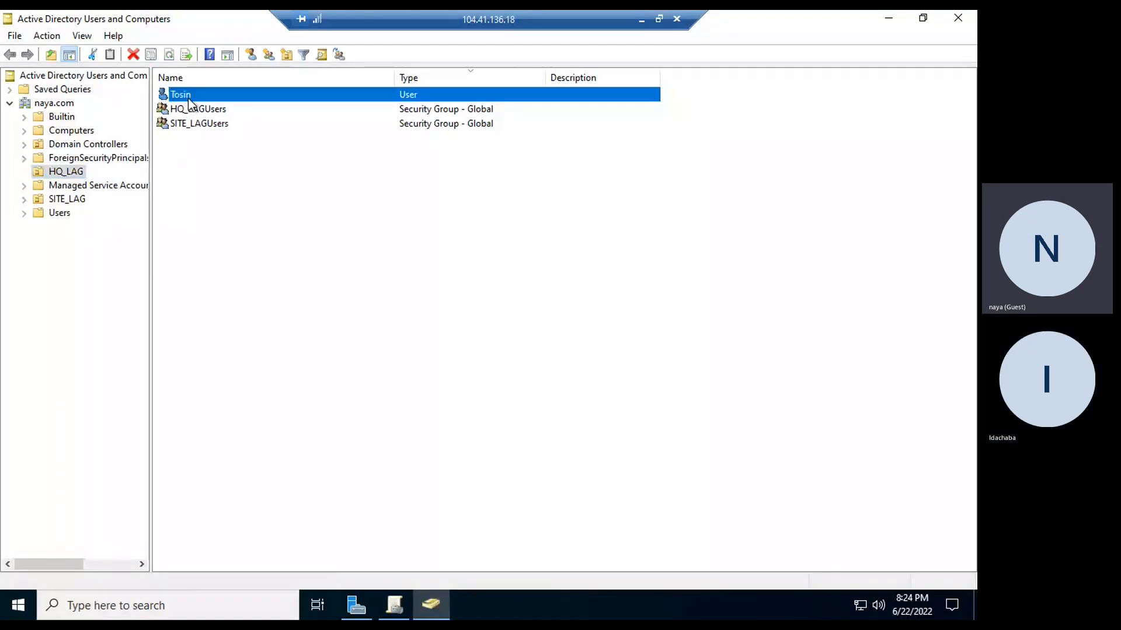
{"action": "double_click", "coordinate": [189, 100]}
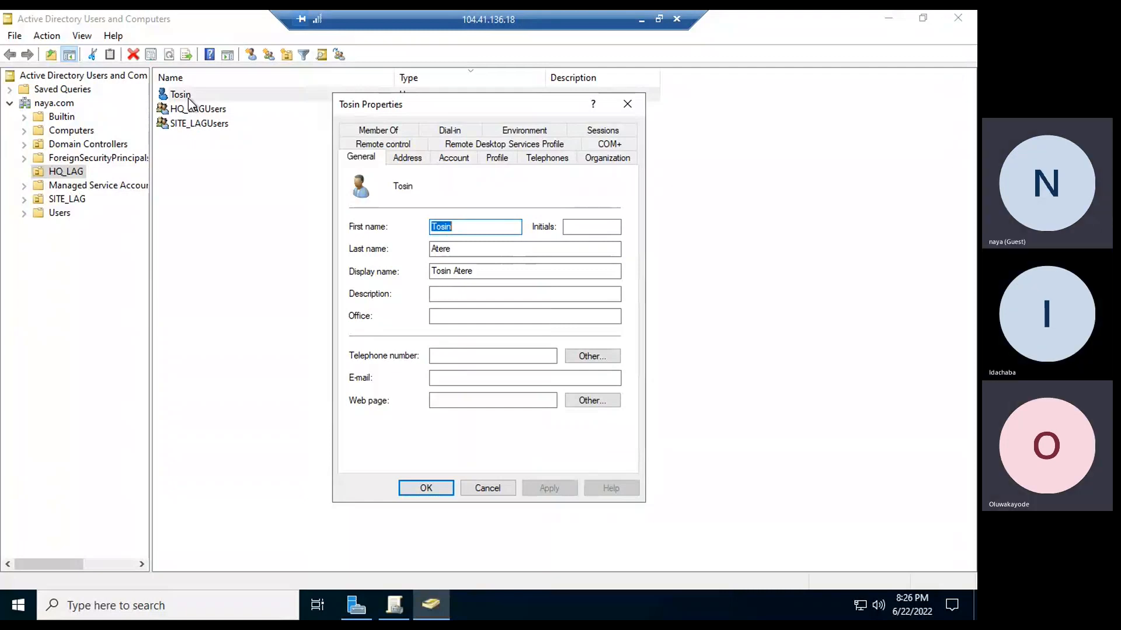
{"action": "left_click", "coordinate": [460, 158]}
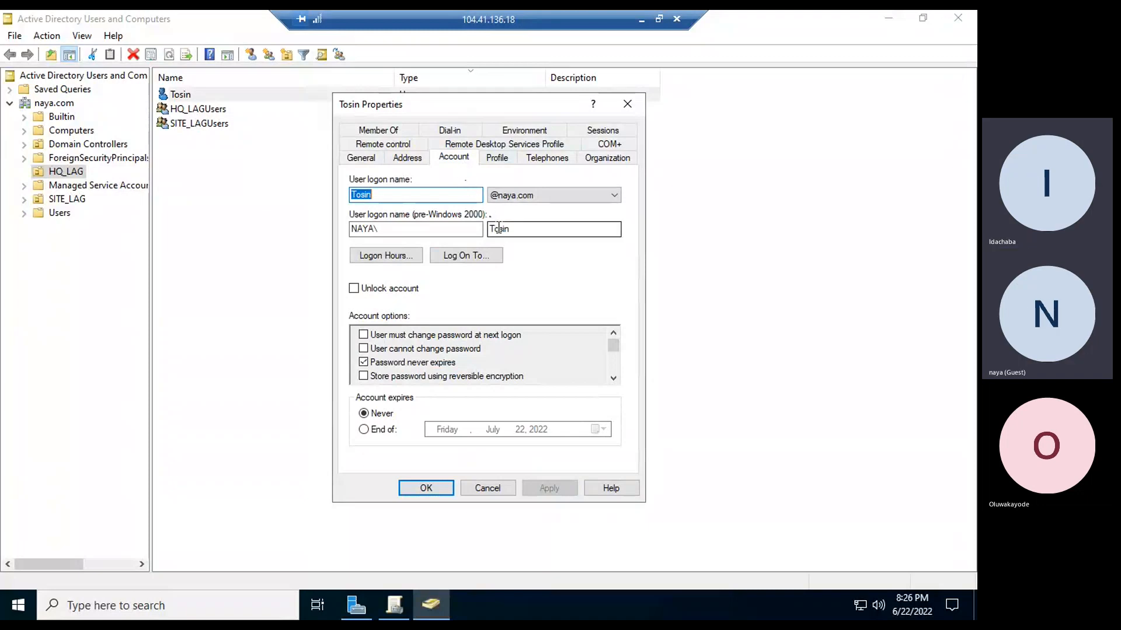
{"action": "left_click", "coordinate": [478, 262]}
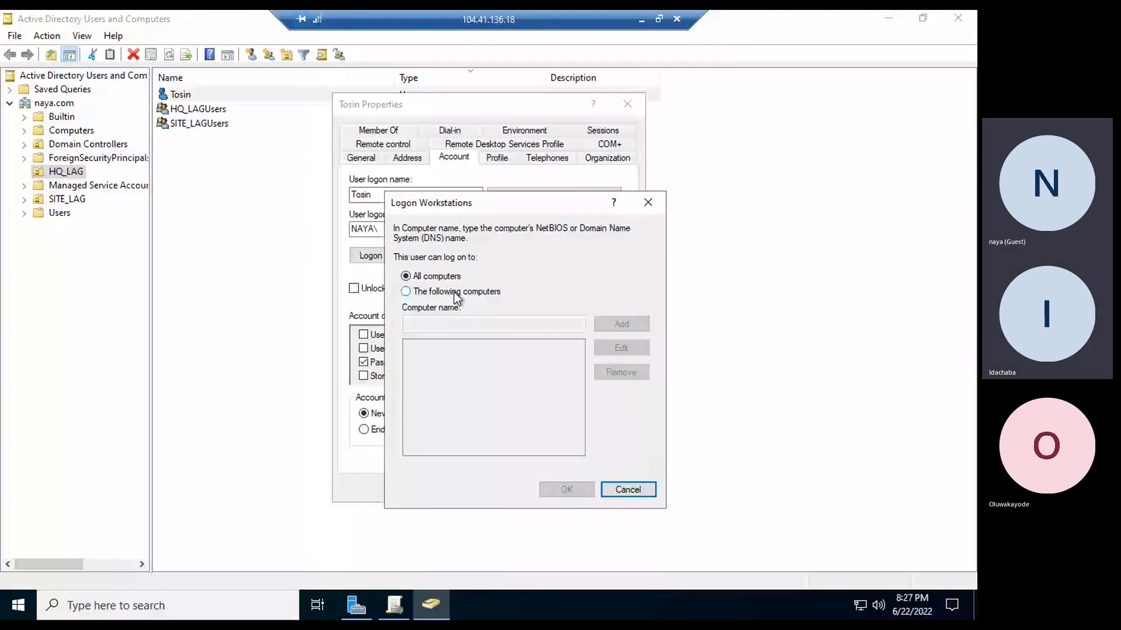
{"action": "left_click", "coordinate": [632, 490]}
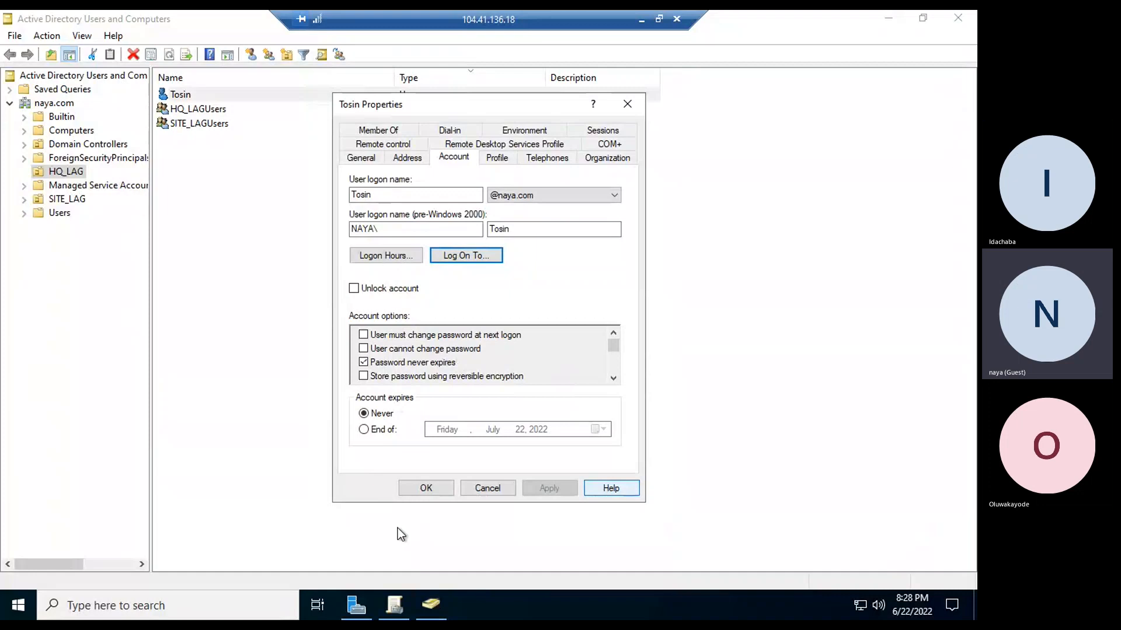
{"action": "left_click", "coordinate": [403, 257]}
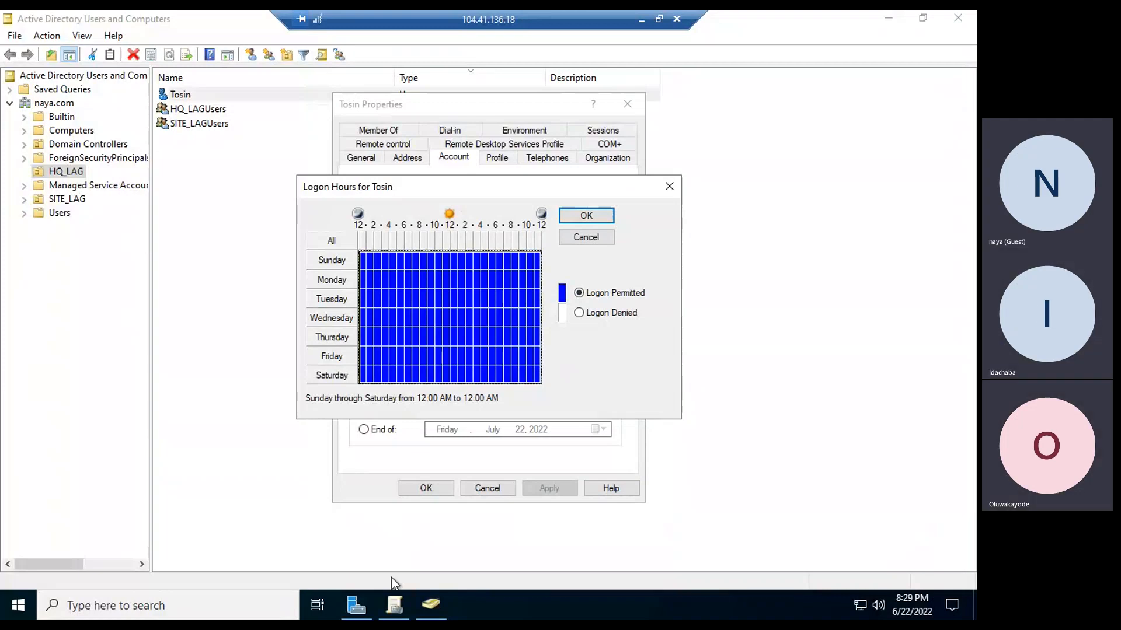
- Find and open Remote Desktop Connection on the server and start a connection to the computer 104.41.136.18
{"action": "left_click", "coordinate": [102, 600]}
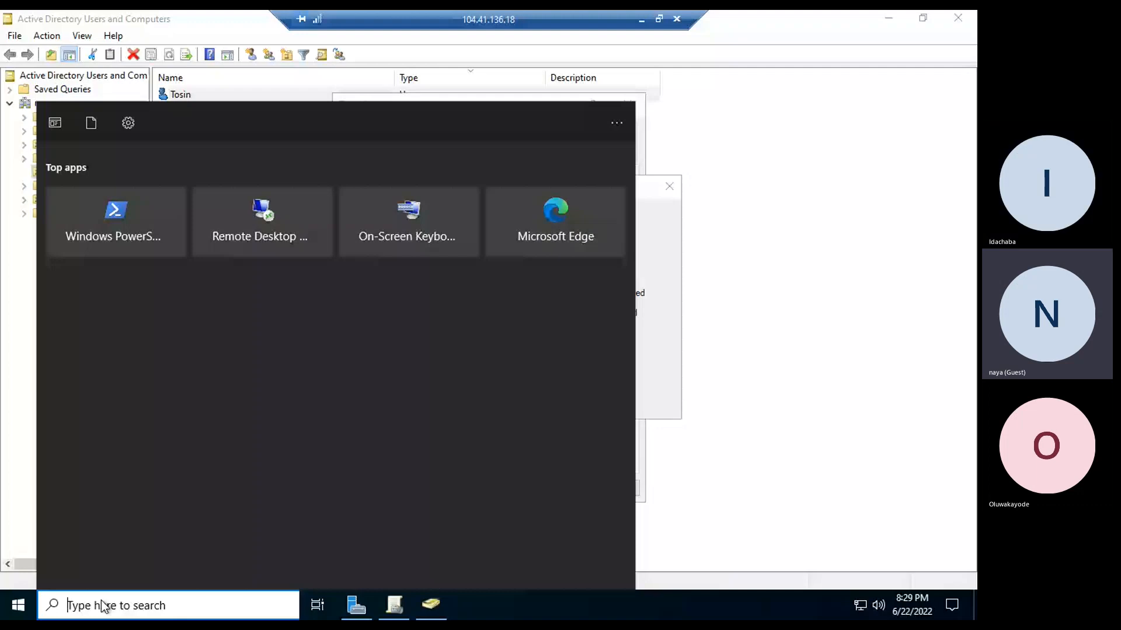
{"action": "type", "text": "rd"}
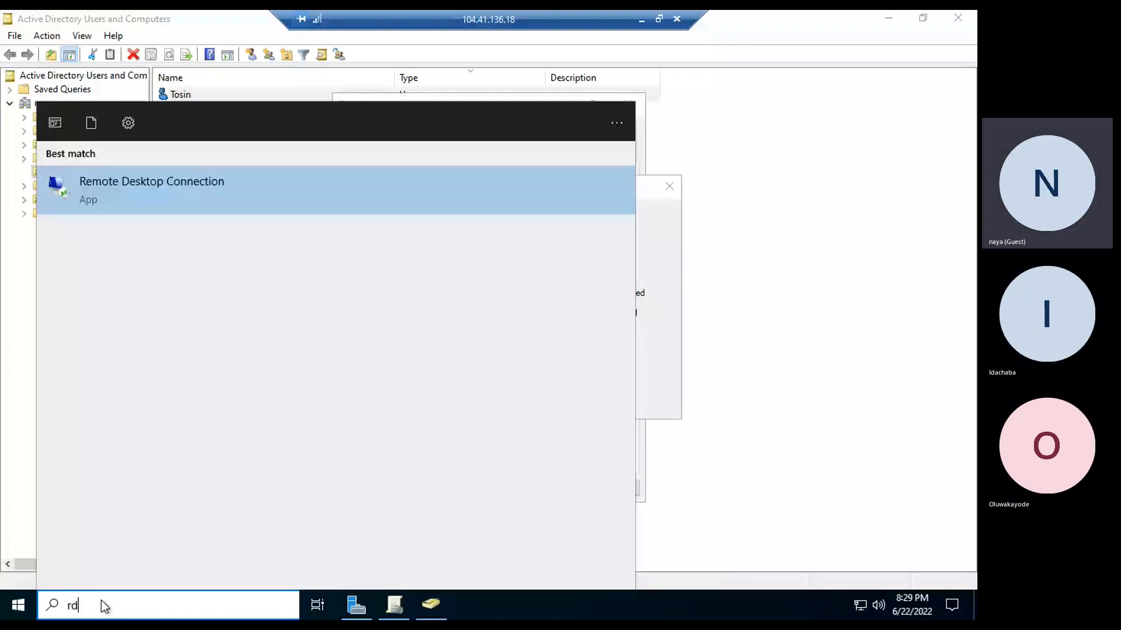
{"action": "left_click", "coordinate": [169, 202]}
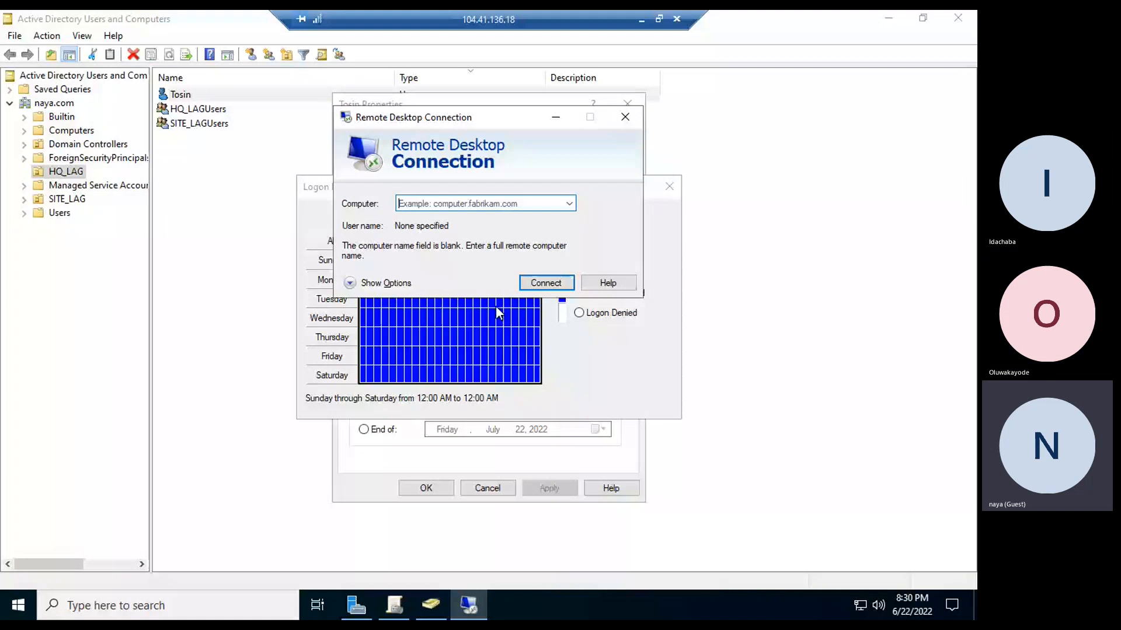
{"action": "type", "text": "104"}
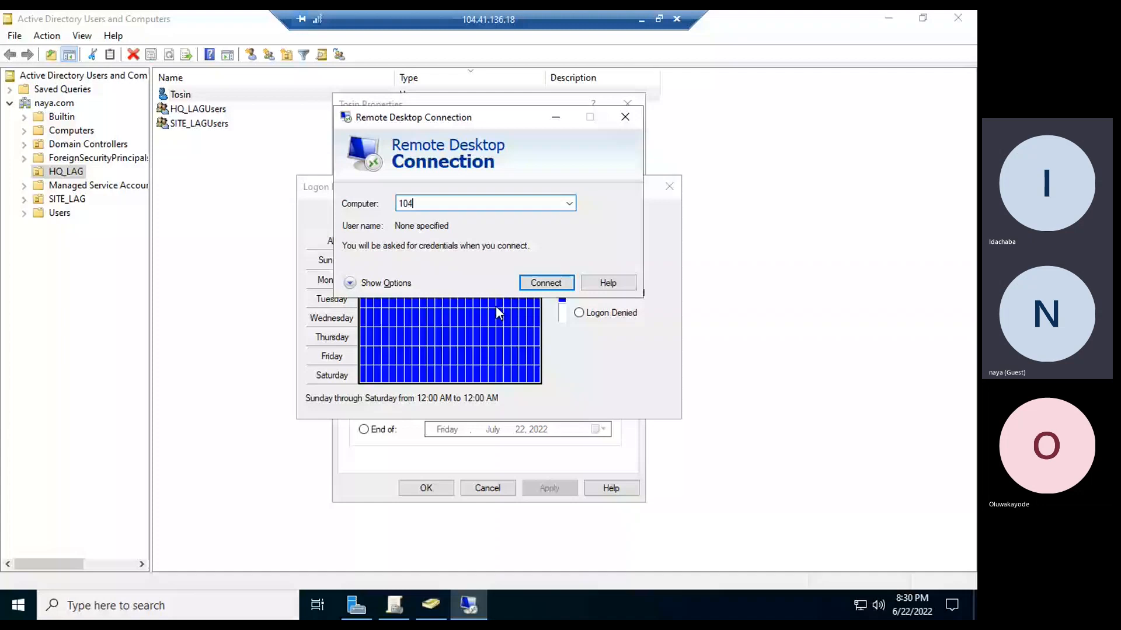
{"action": "type", "text": ".41.136"}
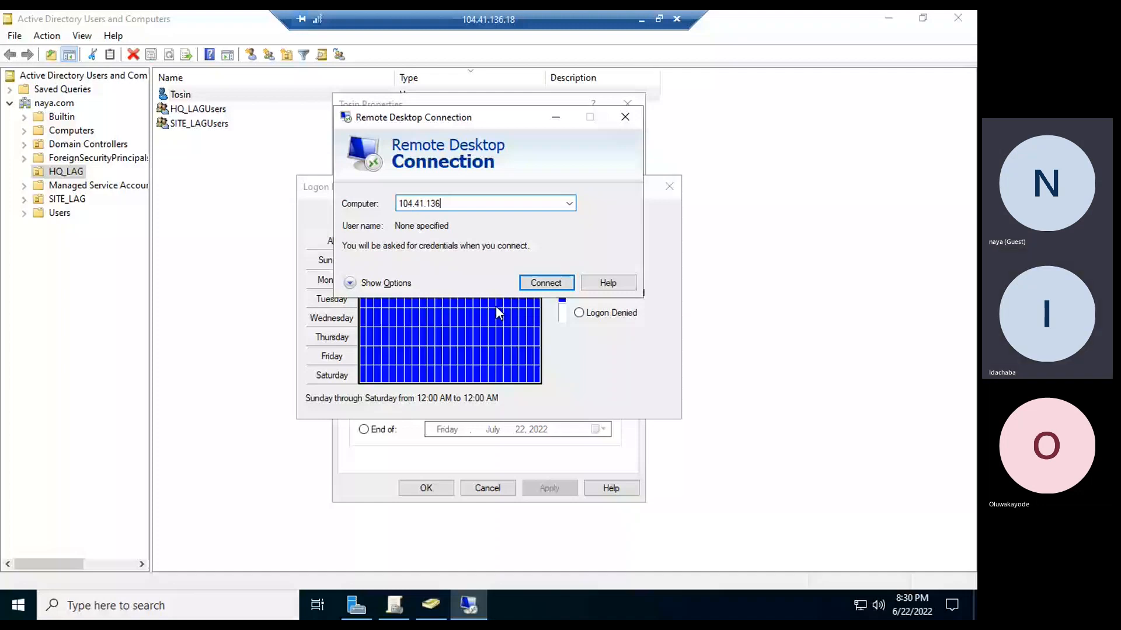
{"action": "type", "text": ".18"}
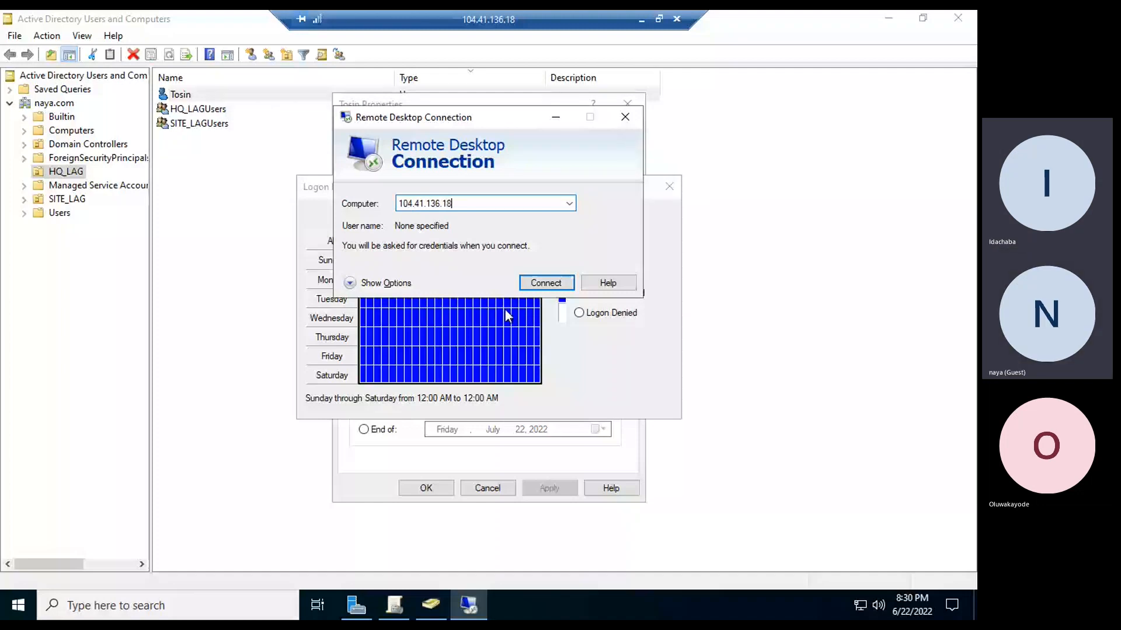
{"action": "left_click", "coordinate": [528, 281]}
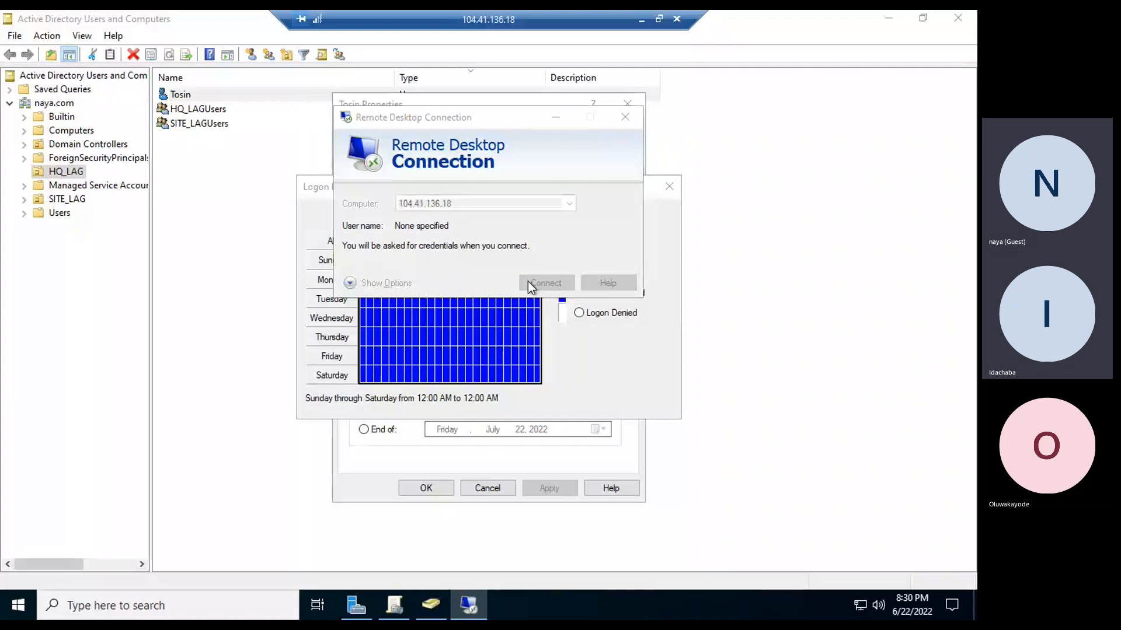